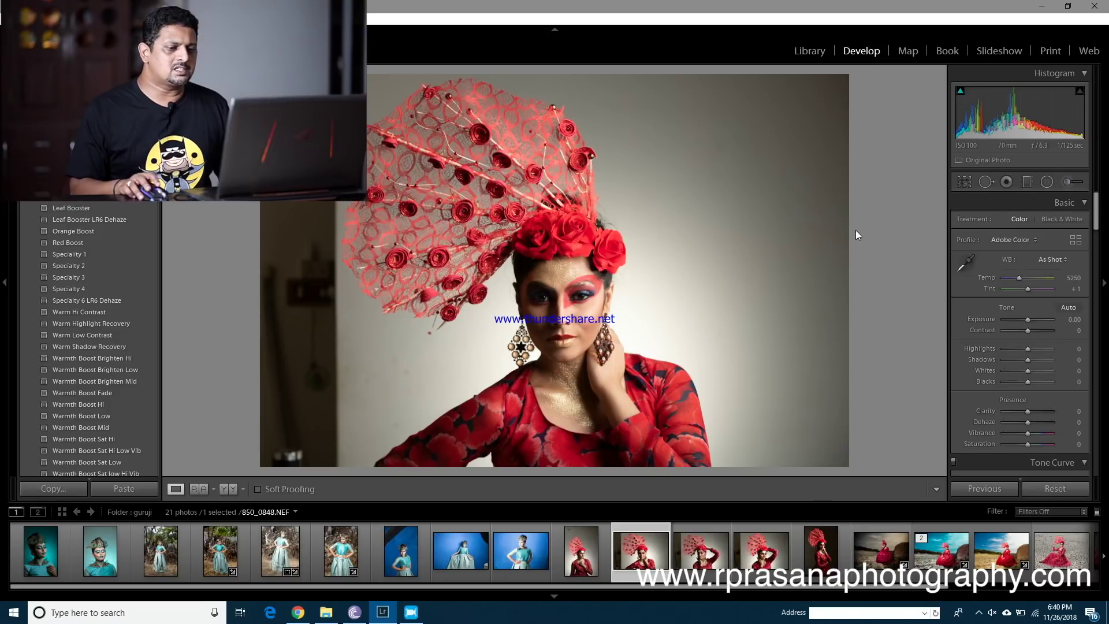
Sample neutrals to cool the headdress portrait's white balance to Temp 3400, Tint +5, then advance to the woman-on-rocks photo
left_click(973, 266)
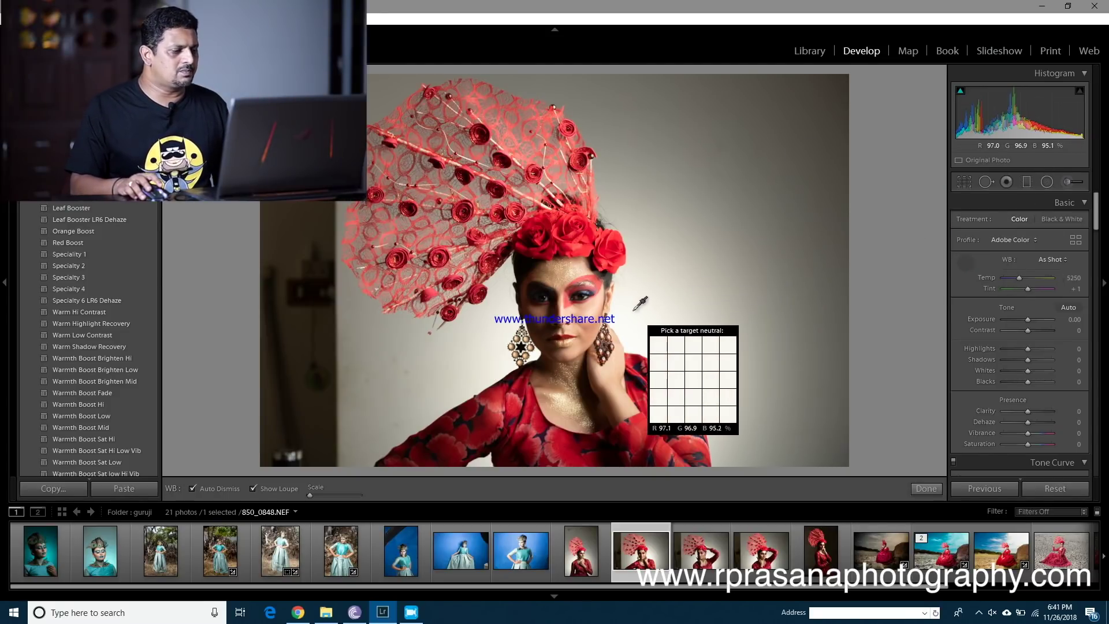
left_click(630, 307)
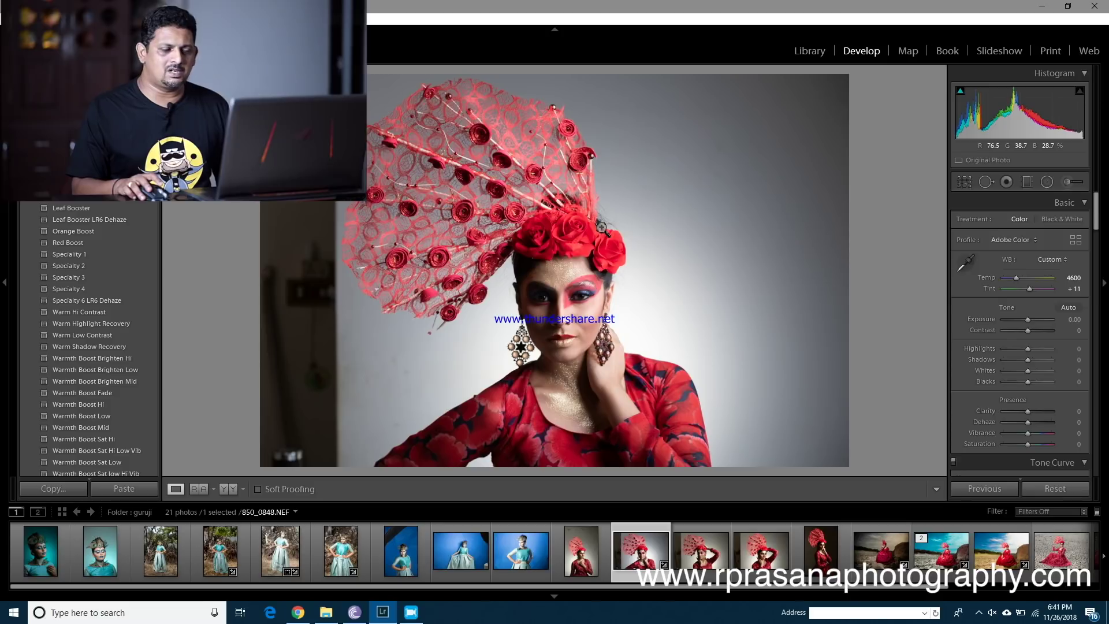
left_click(972, 267)
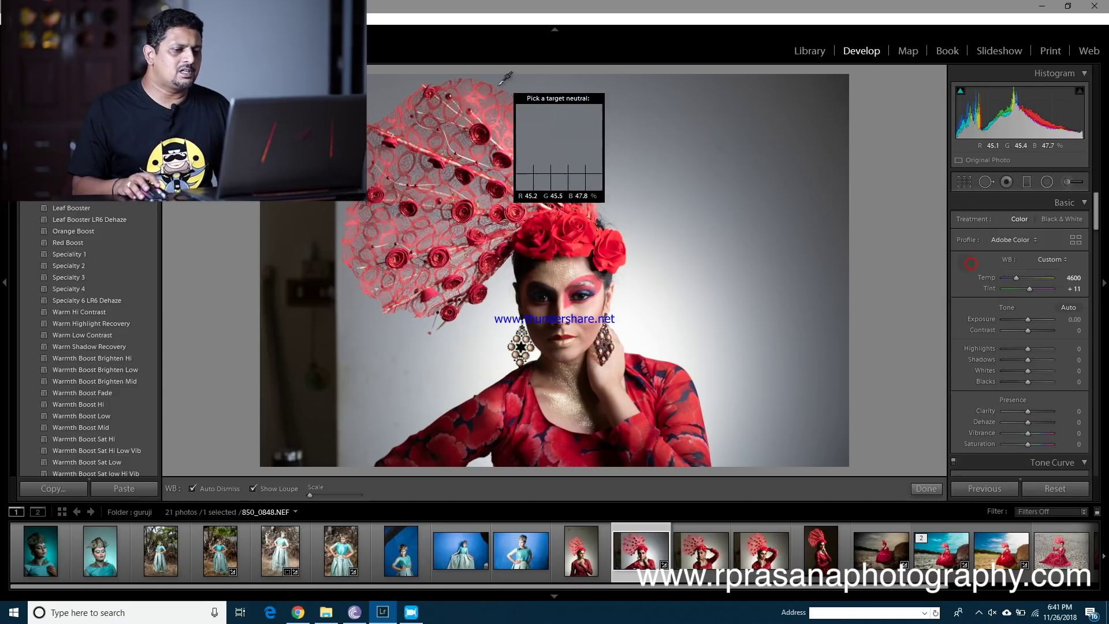
left_click(488, 132)
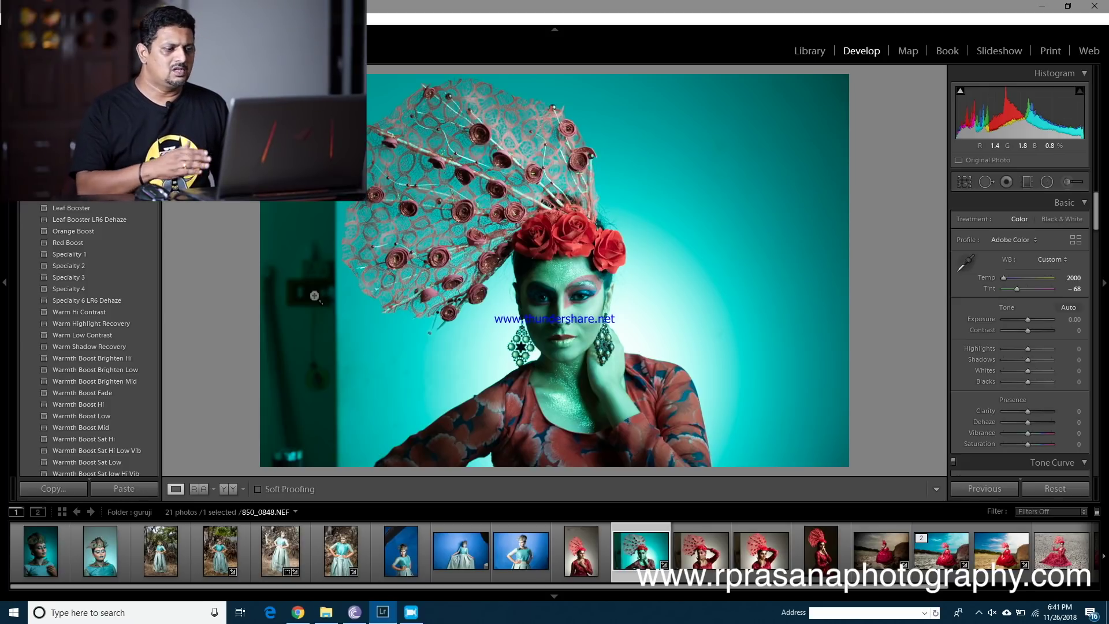
left_click(315, 295)
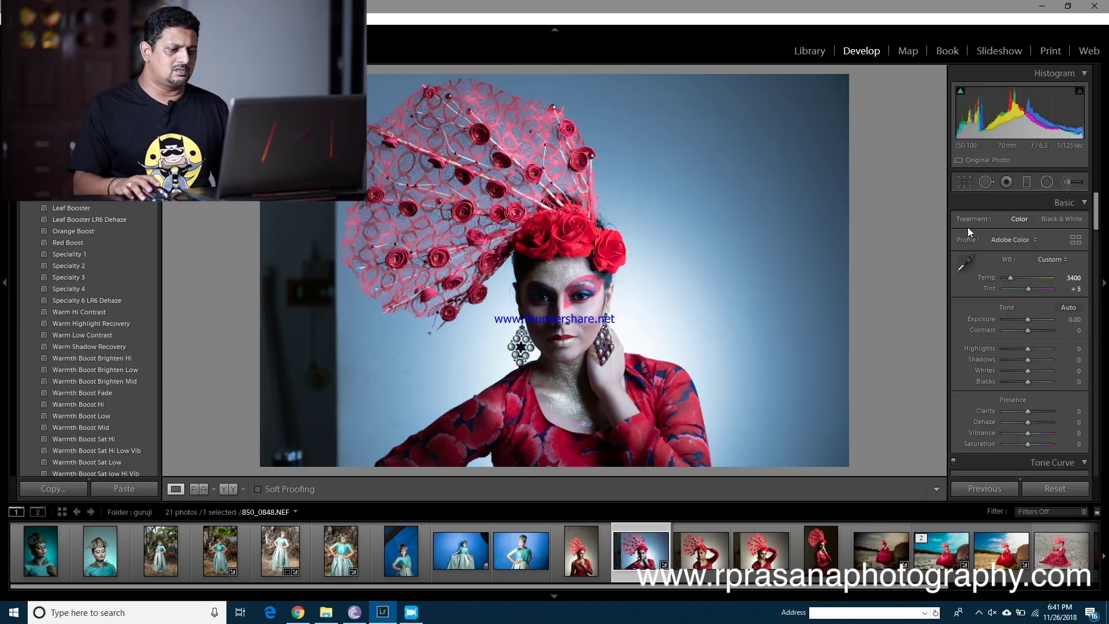
key("Right")
key("Right")
key("Right")
key("Right")
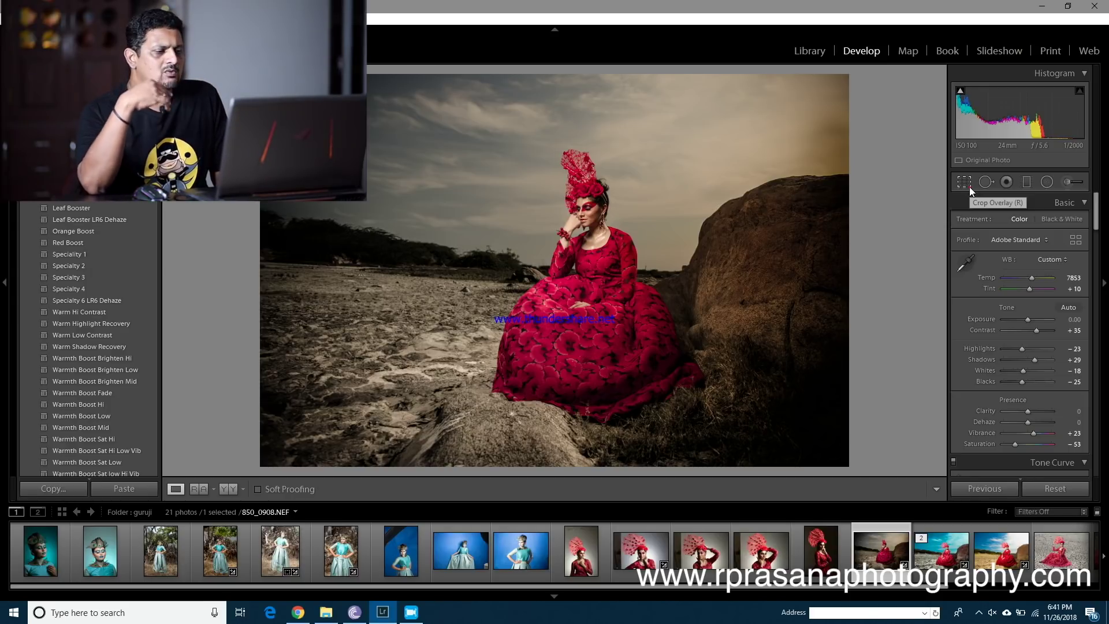
Draw a straighten line along the horizon to rotate the rocks photo 2.12° and apply the crop
left_click(969, 186)
left_click_drag(273, 218, 743, 218)
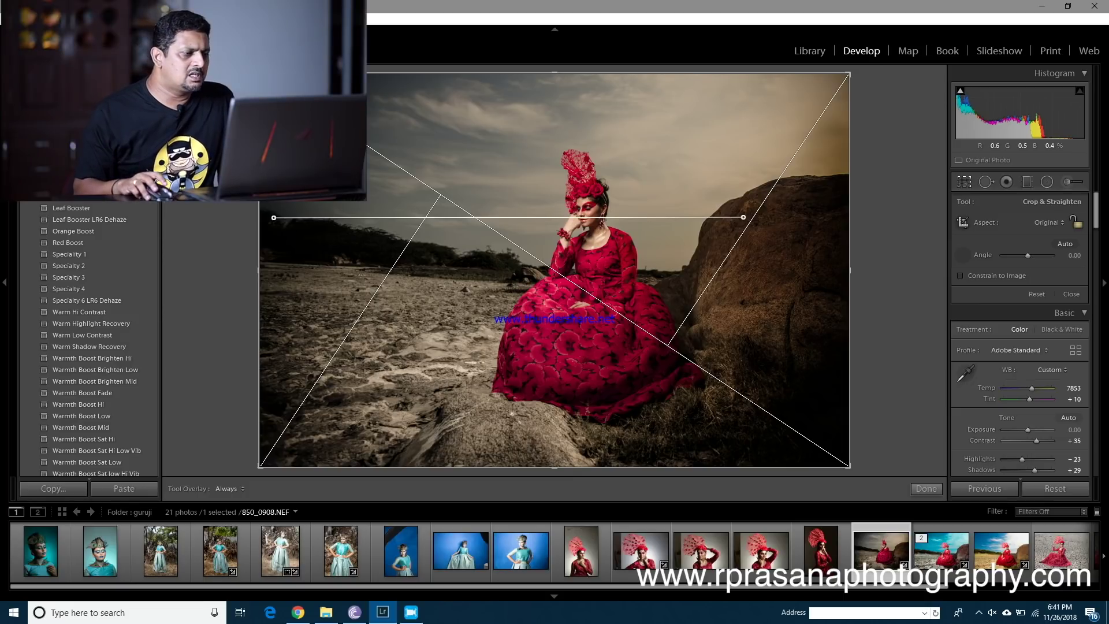
mouse_move(743, 217)
left_mouse_down()
mouse_move(736, 200)
mouse_move(731, 243)
left_mouse_up()
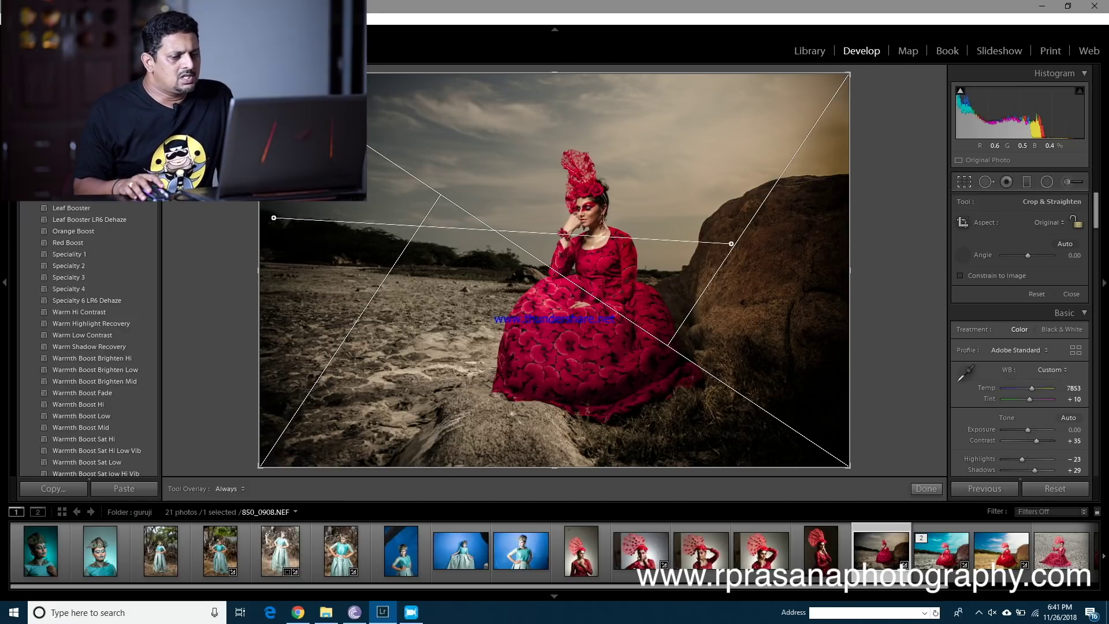
left_click_drag(731, 243, 728, 223)
left_click(1071, 294)
key("r")
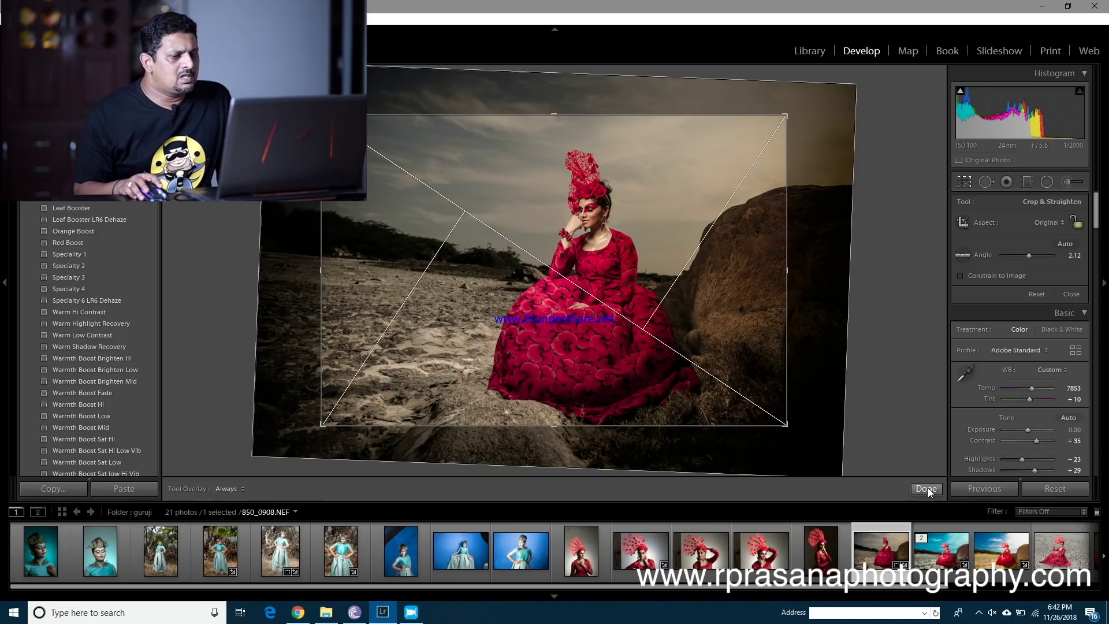
left_click(927, 487)
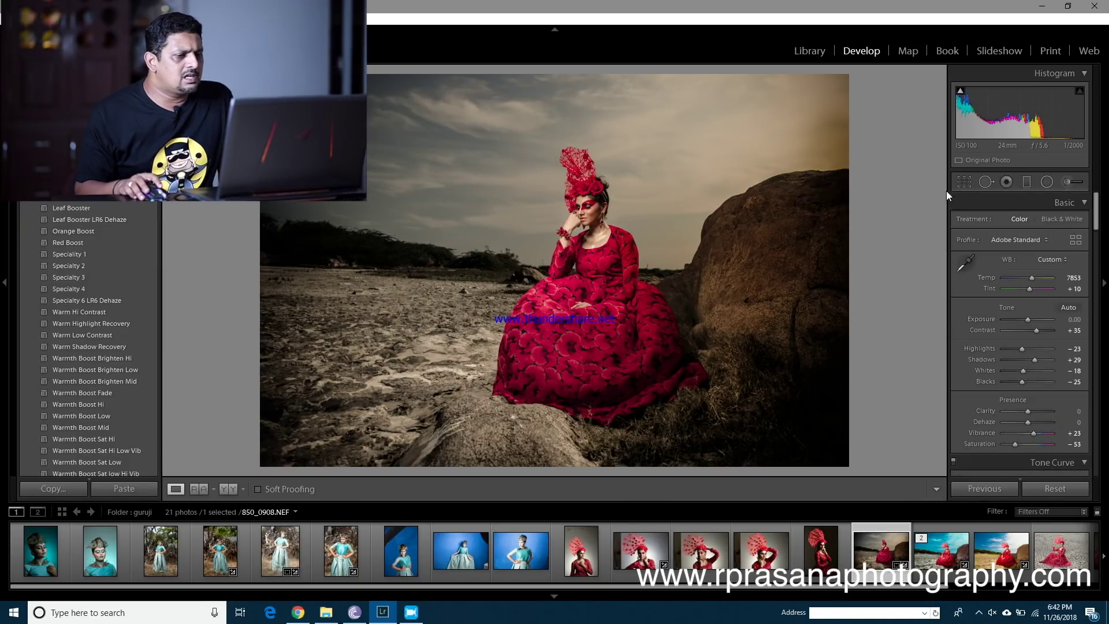
Refine the rocks photo's rotation angle in Crop Overlay, then open the 850_0872 dark-background portrait
left_click(960, 184)
left_click_drag(918, 173, 936, 285)
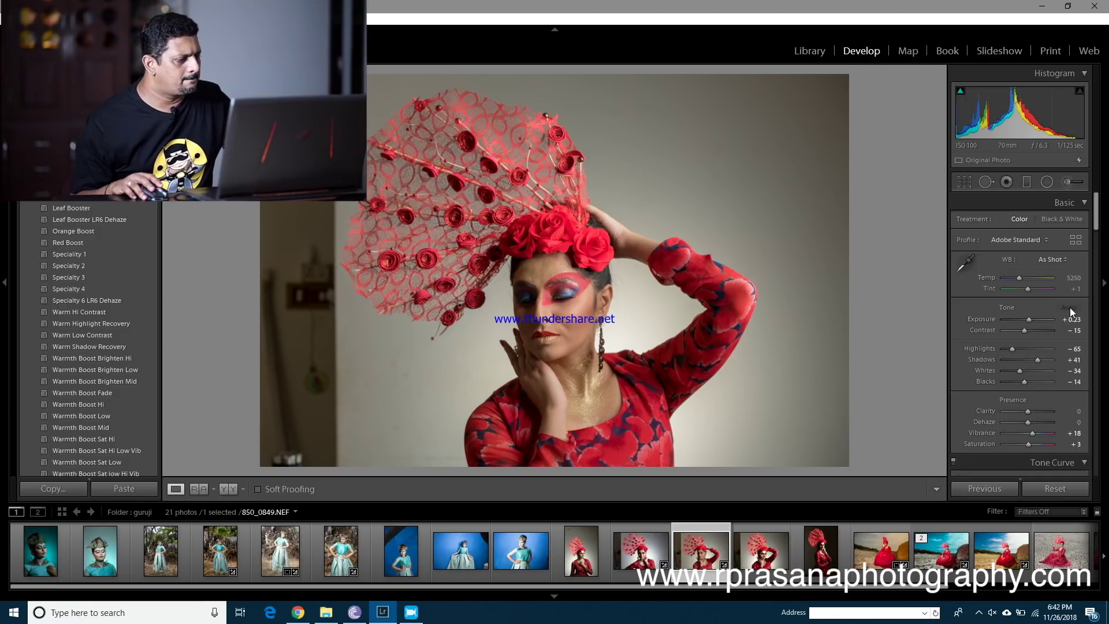
left_click(821, 550)
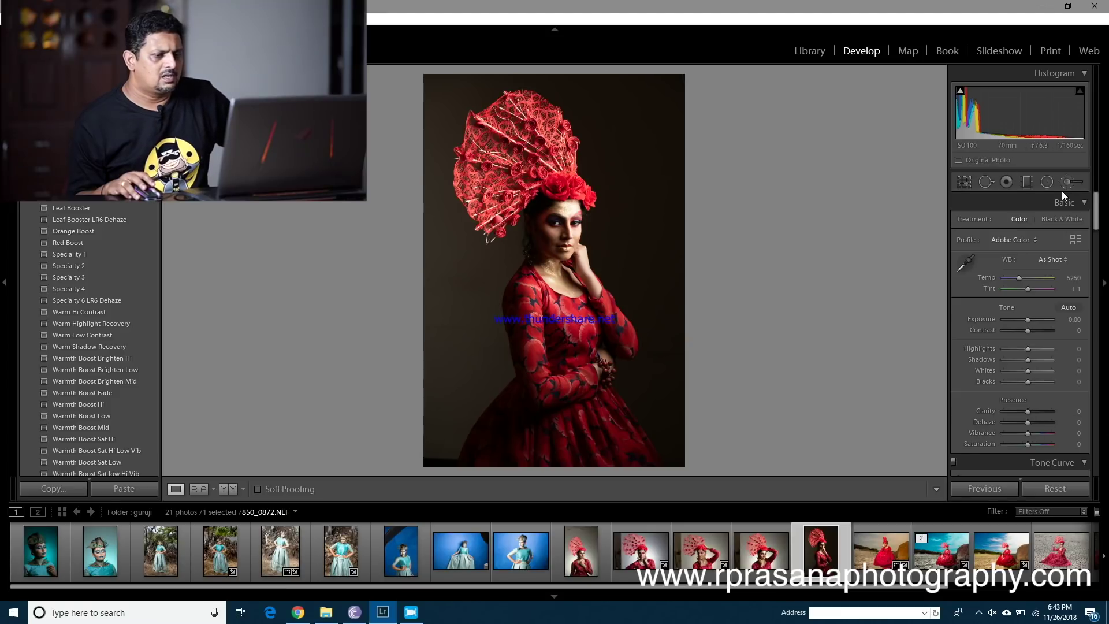
Draw an Exposure radial filter and position it over the woman's face and torso
left_click(1047, 182)
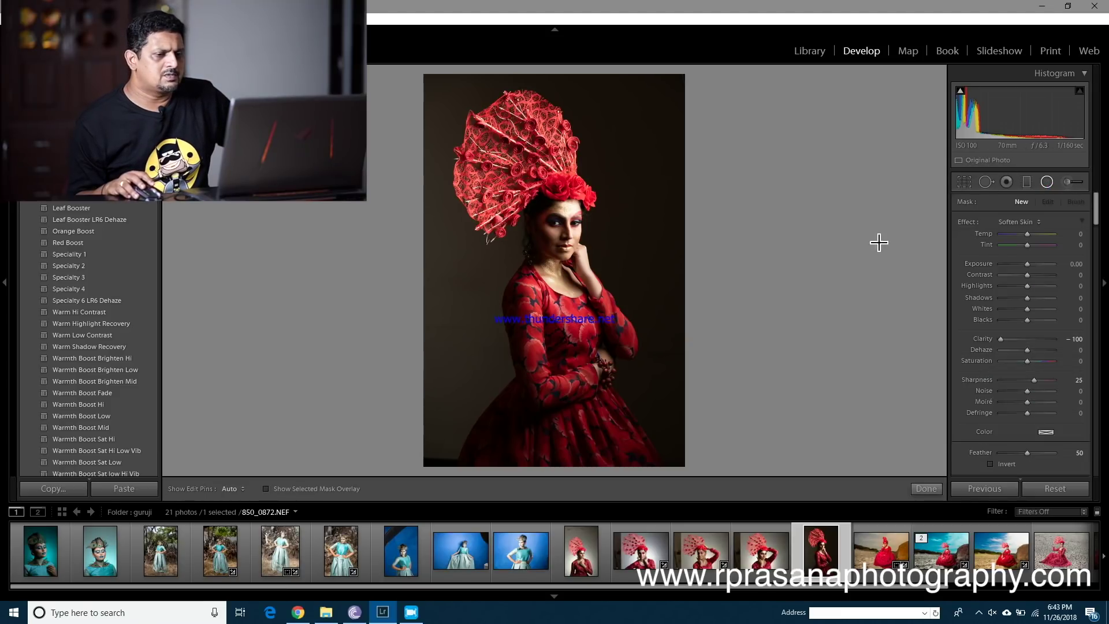
left_click(1007, 221)
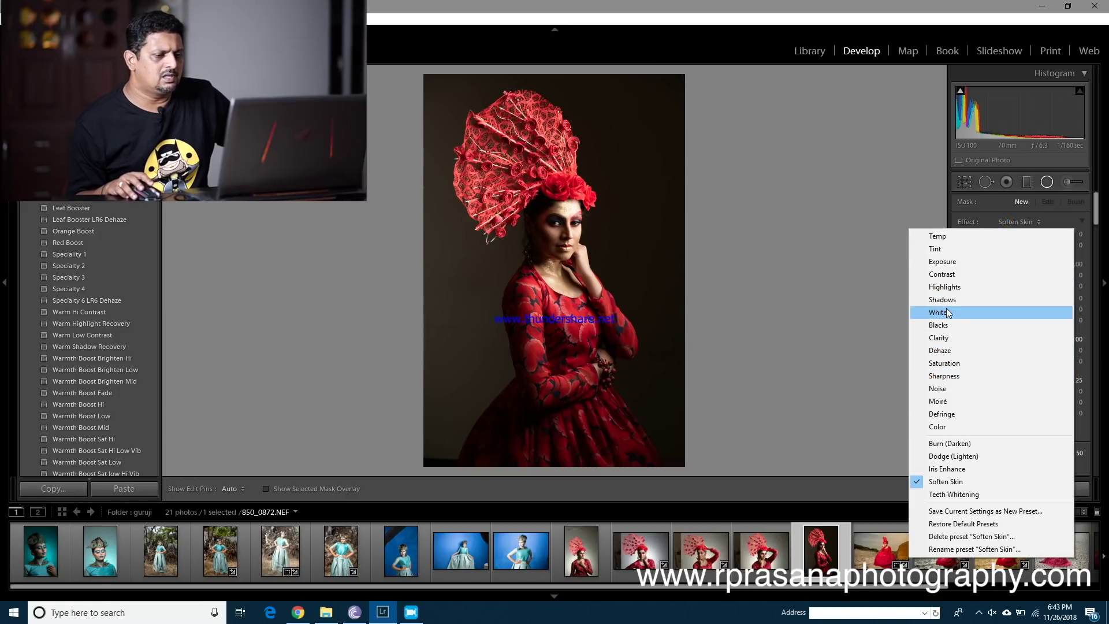
left_click(955, 263)
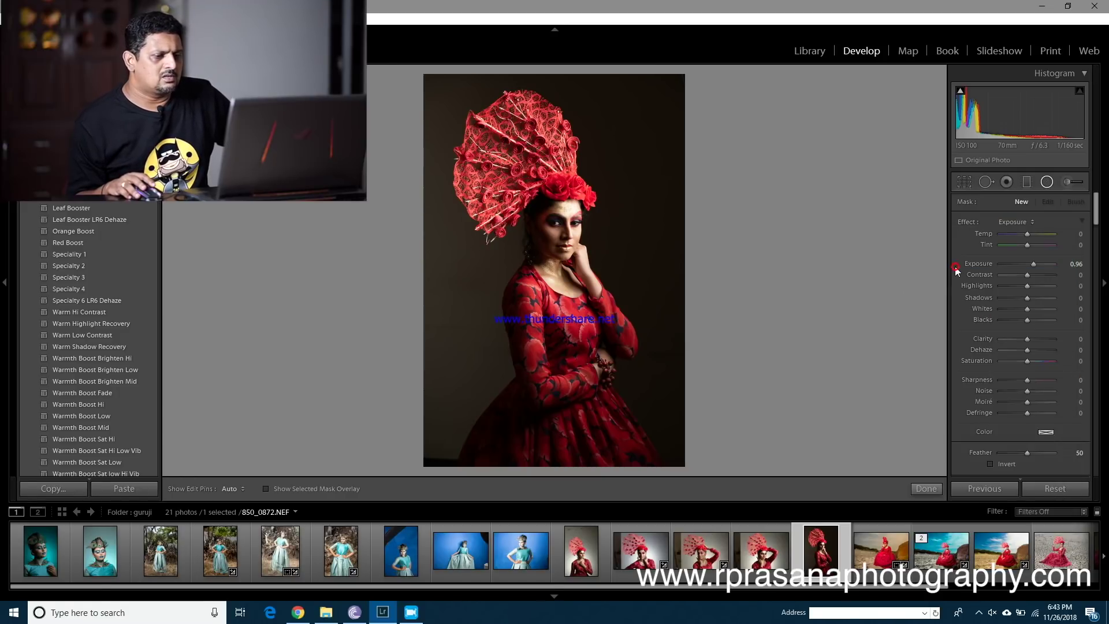
left_click_drag(531, 152, 625, 329)
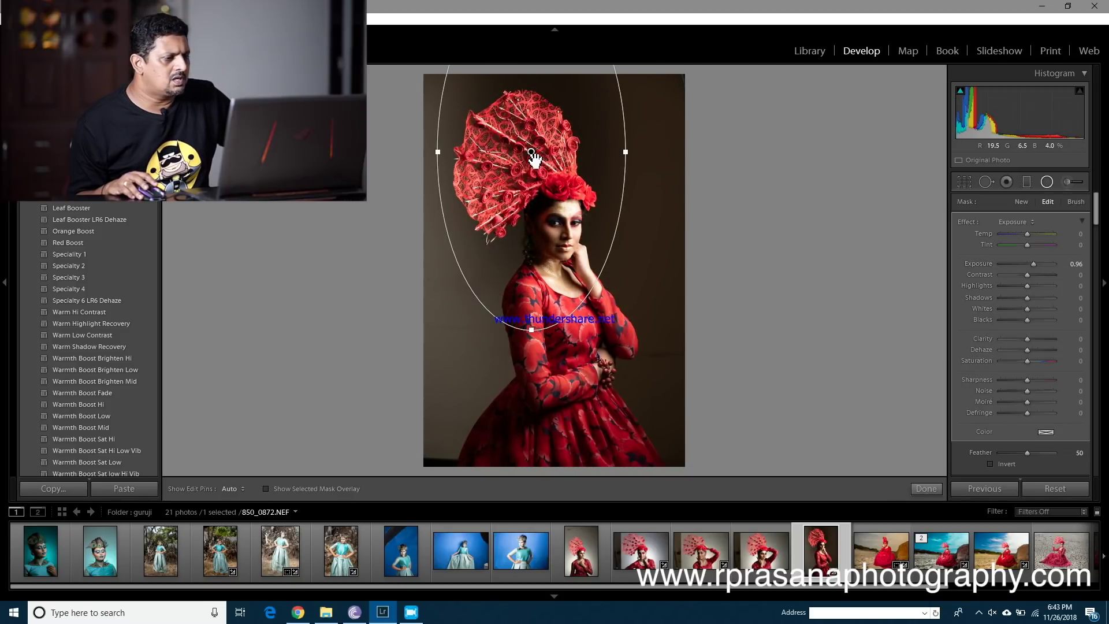
left_click_drag(531, 153, 546, 258)
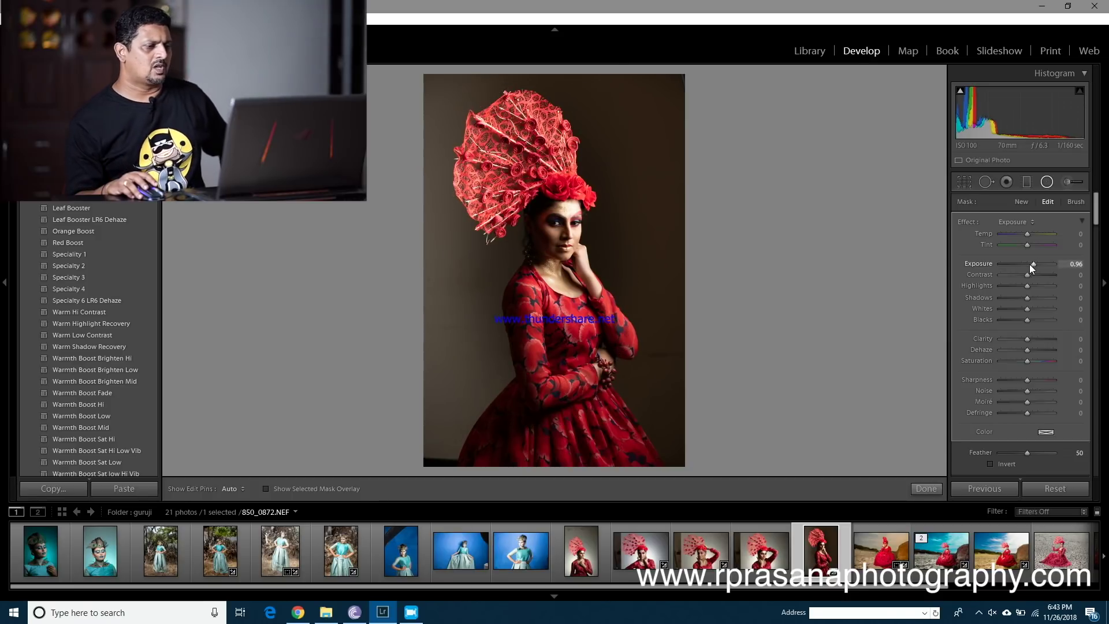
Darken the surroundings with the filter at Exposure -1.04 and Contrast 63, leaving it uninverted
left_click_drag(1033, 264, 1020, 265)
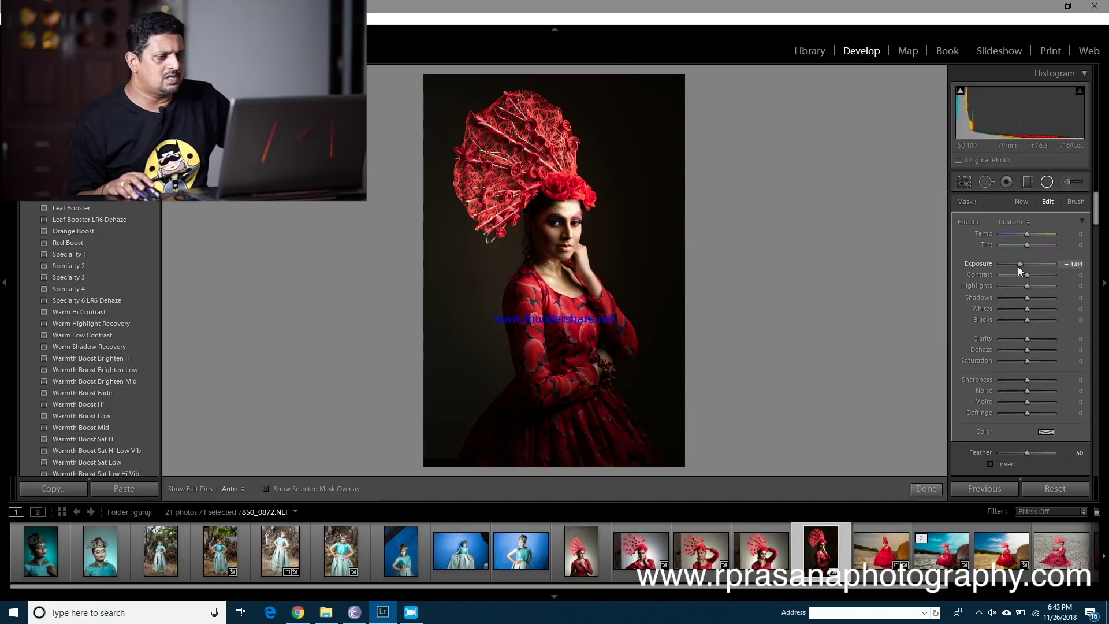
left_click(990, 461)
left_click(990, 461)
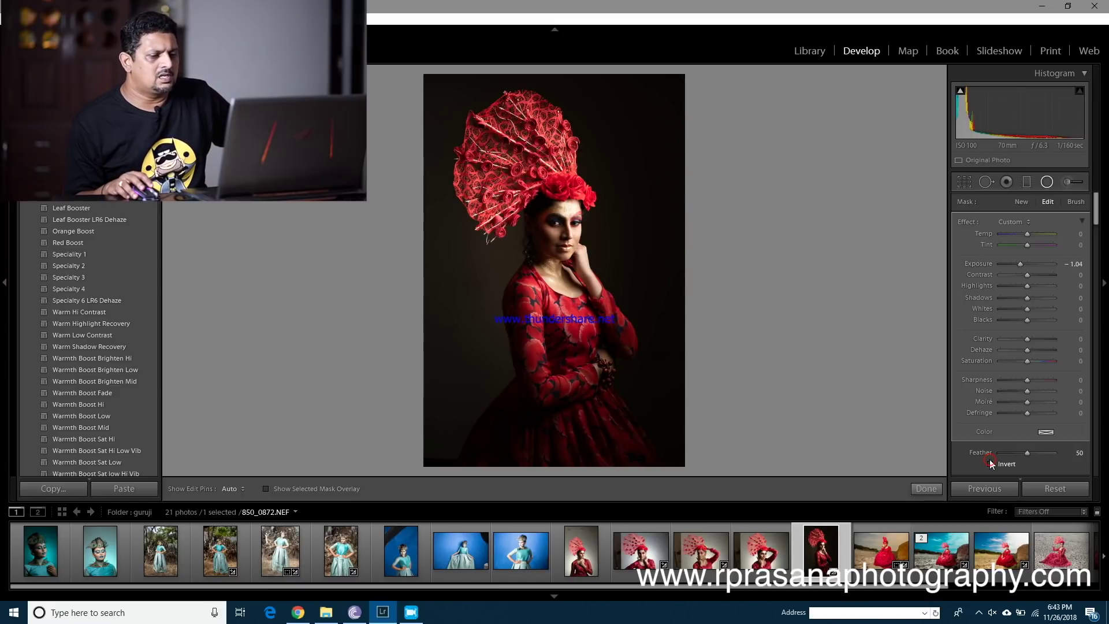
left_click(990, 463)
left_click(989, 464)
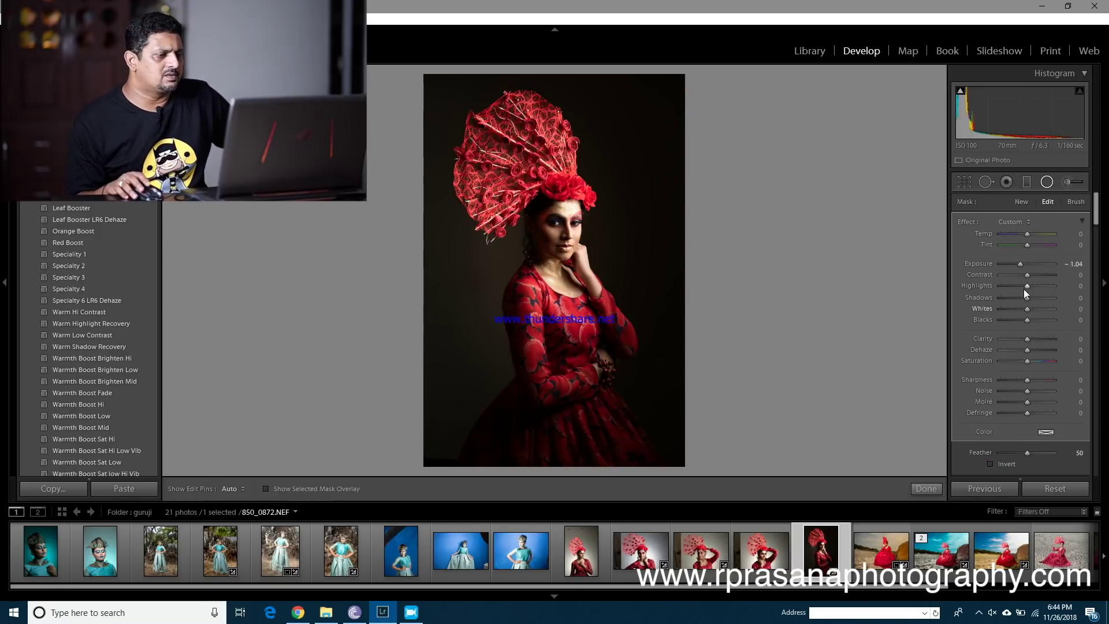
left_click_drag(1027, 275, 1044, 281)
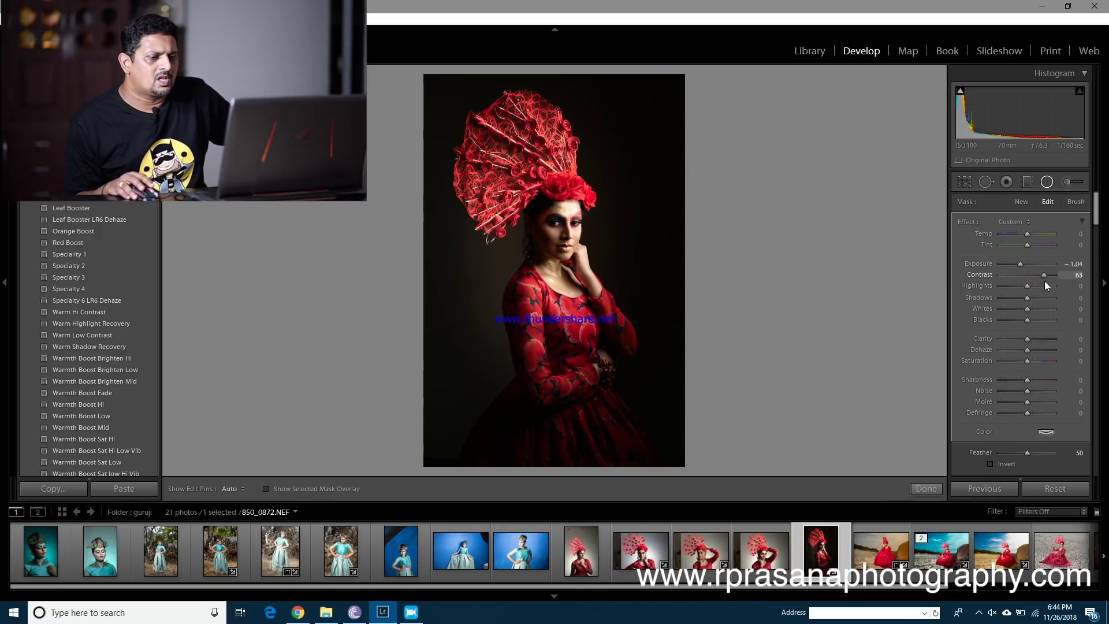
left_click(927, 489)
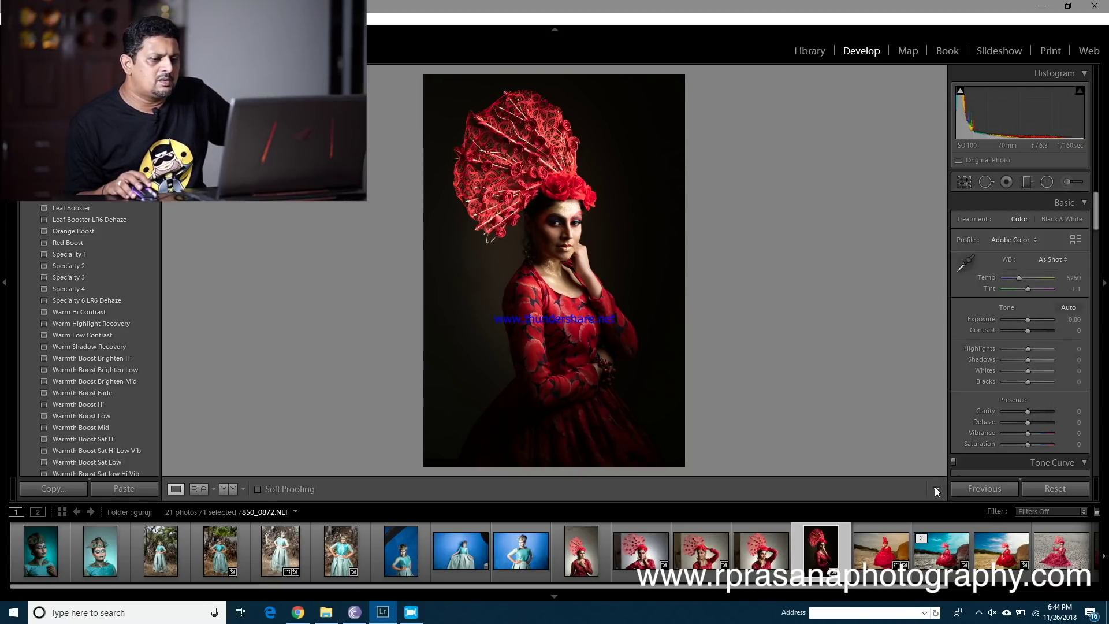
Try Exposure +2.02, Contrast +45, Highlights -50 and Shadows +52, reset, then raise exposure and contrast again
left_click(1037, 318)
left_click(1038, 330)
left_click(1015, 348)
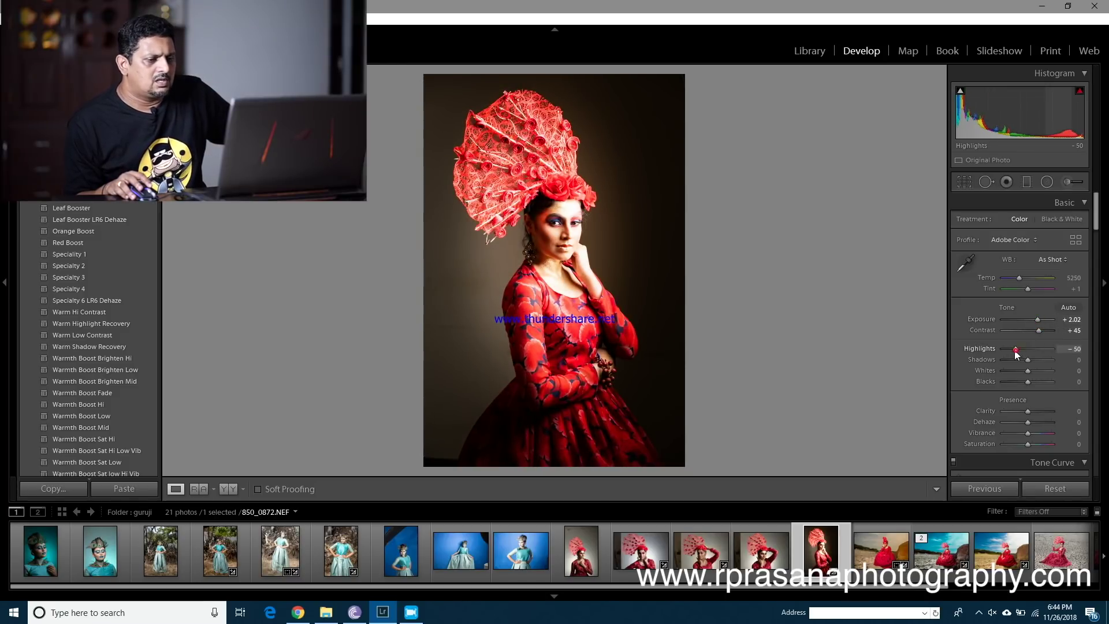
left_click(1041, 359)
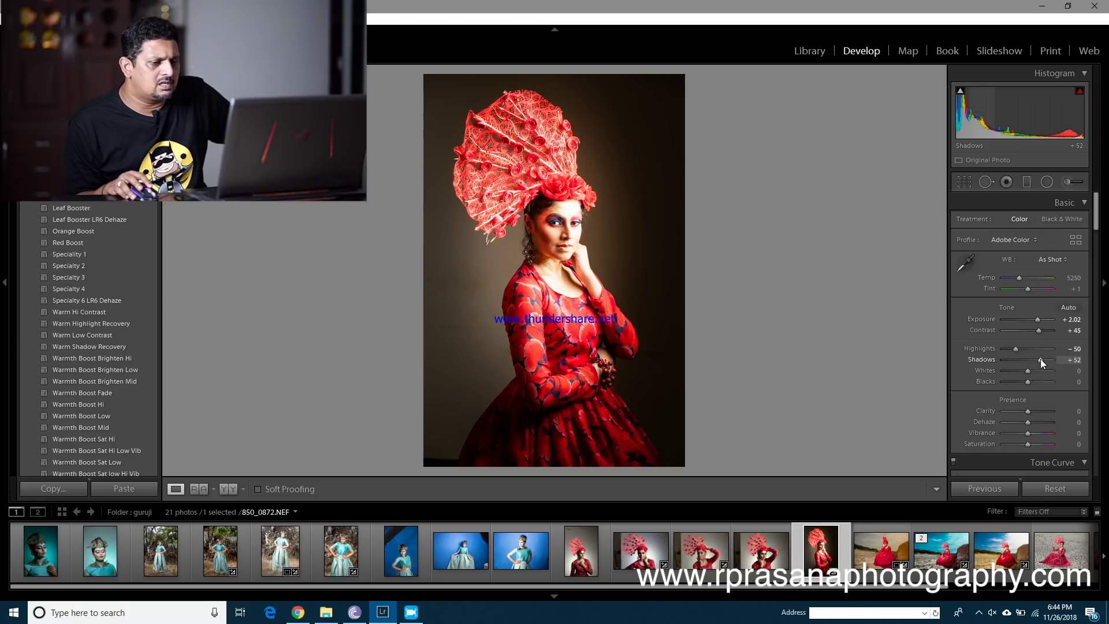
left_click(1068, 490)
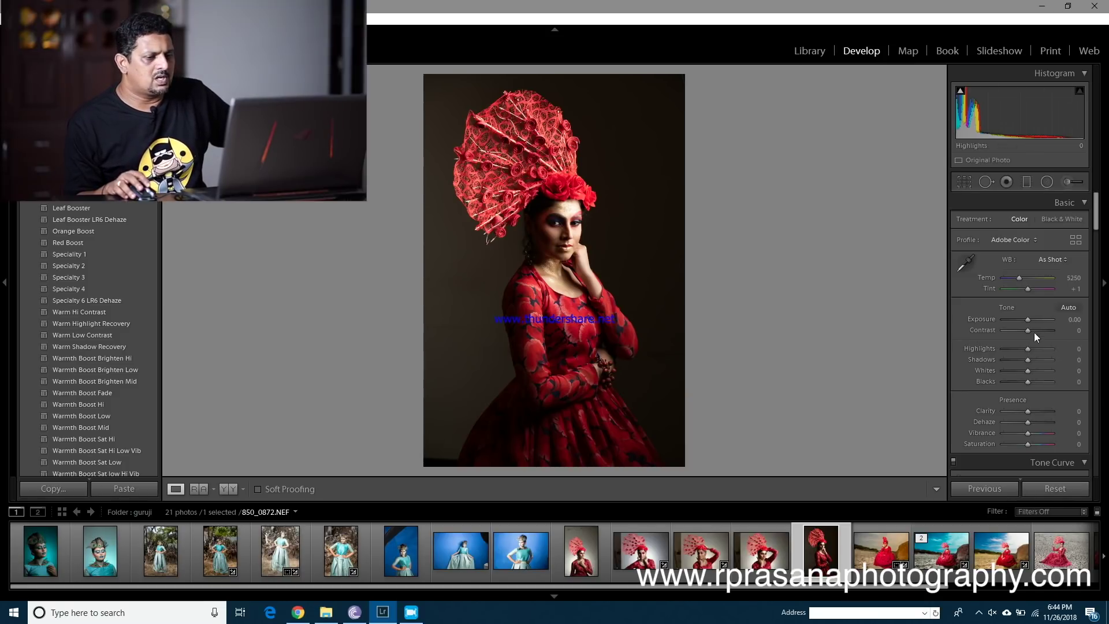
left_click_drag(1038, 319, 1013, 358)
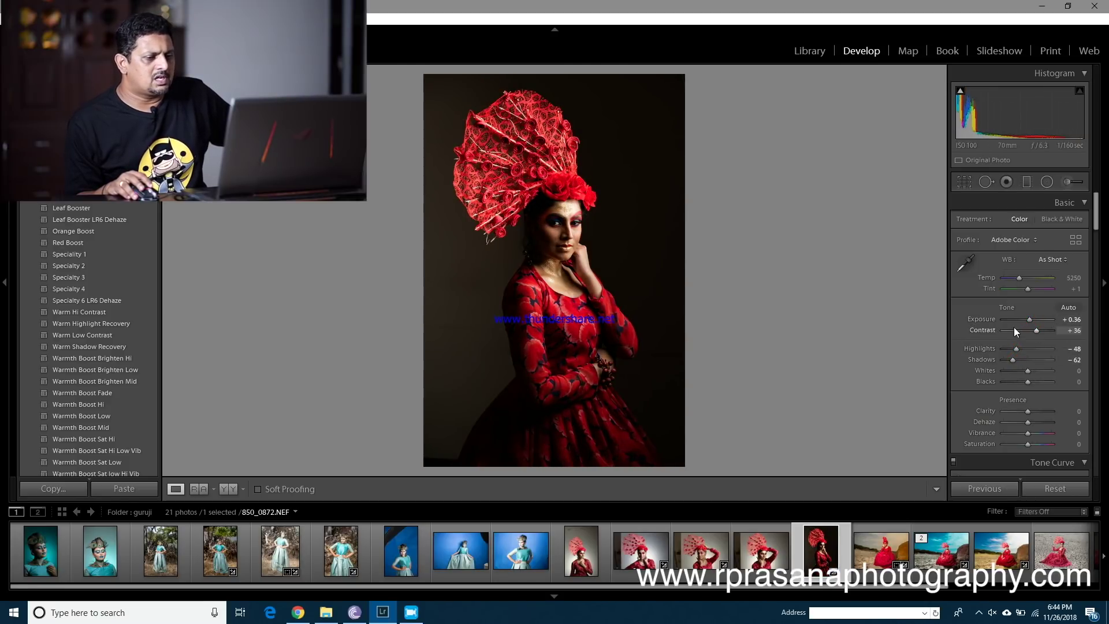
Reset Exposure, Contrast, Highlights and Shadows each back to 0
double_click(980, 319)
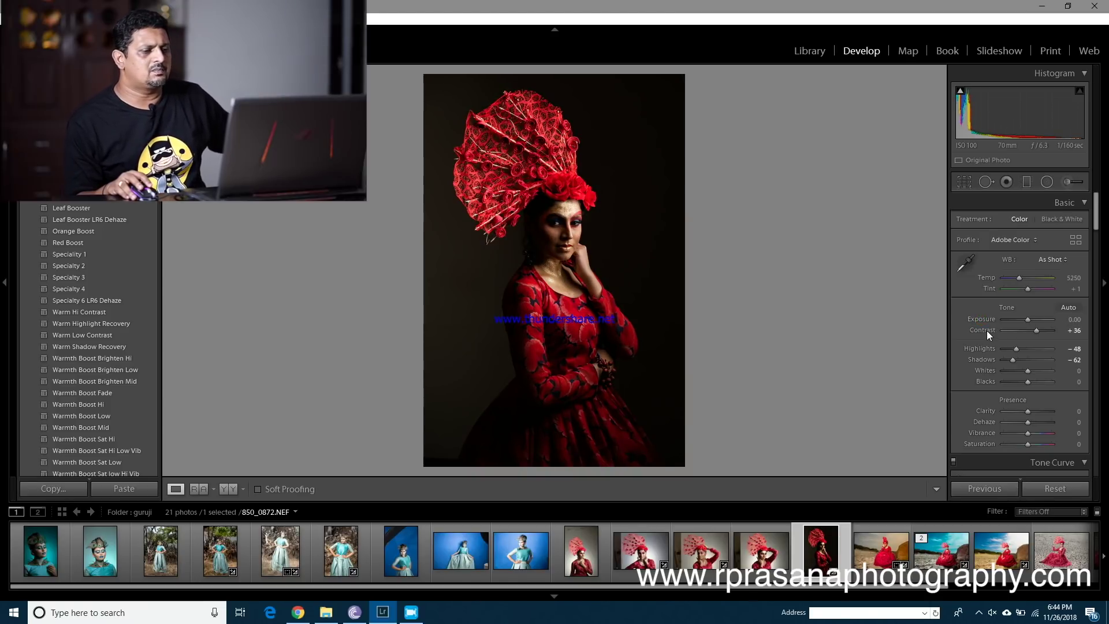
double_click(986, 331)
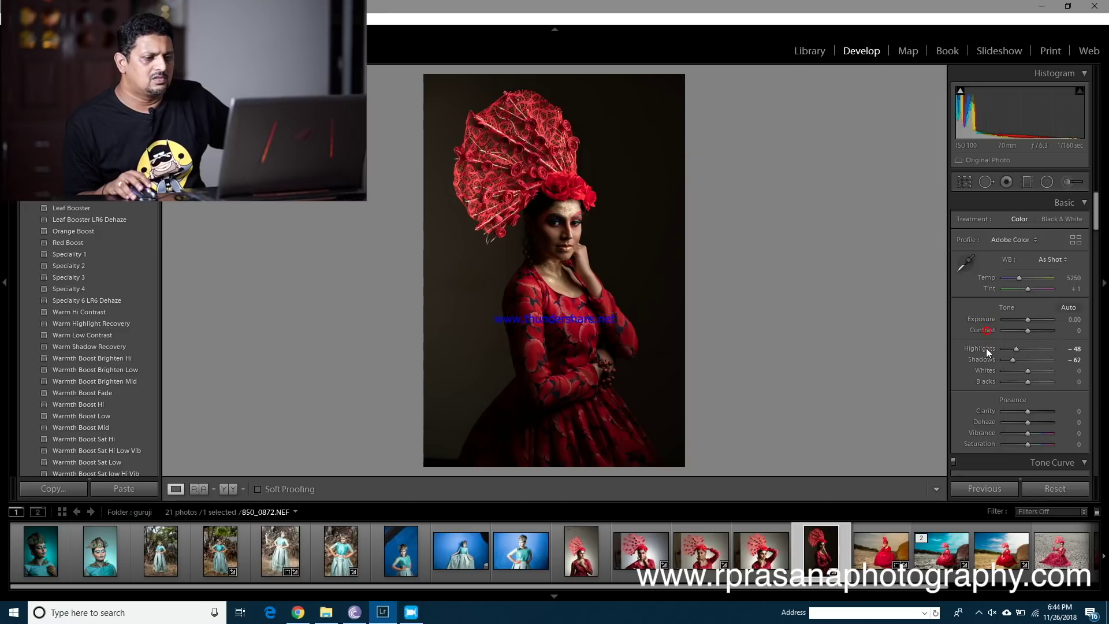
double_click(986, 349)
double_click(987, 360)
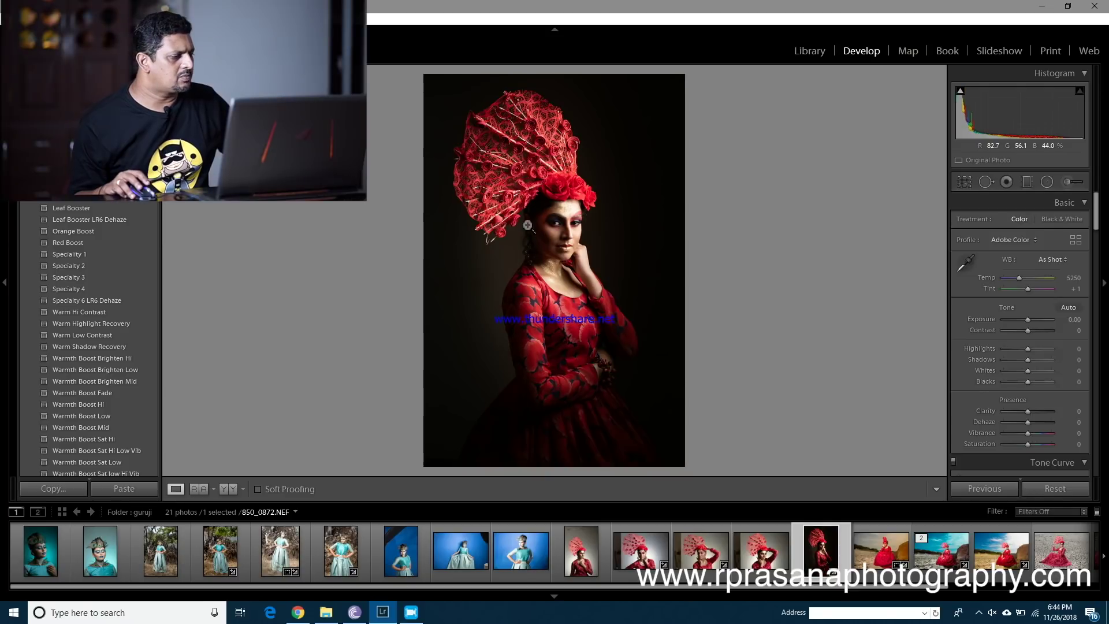
Compare the portrait in Before/After view, return to Loupe view, and open the Profile Browser
left_click(228, 489)
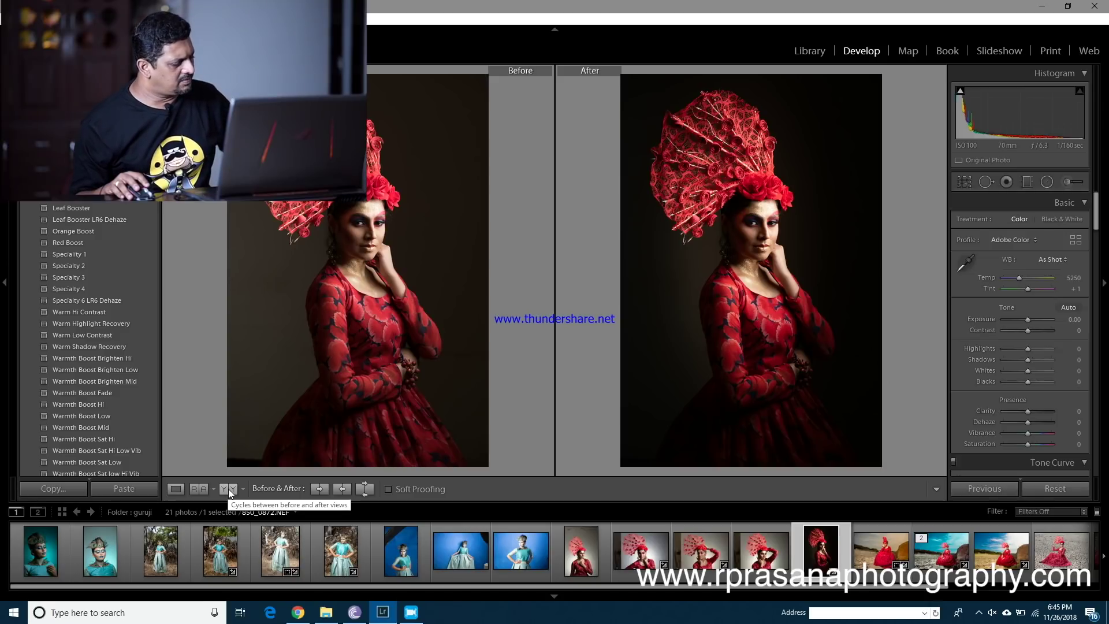
left_click(176, 488)
left_click(1012, 239)
left_click(1007, 335)
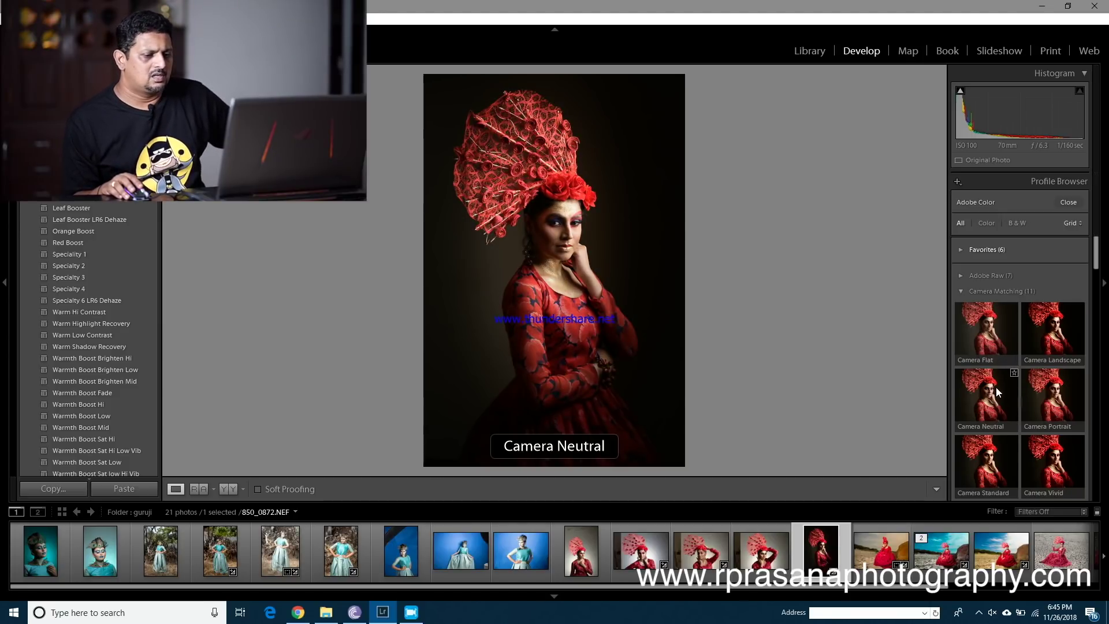
Apply the Camera Flat profile, close the Profile Browser, and widen the right adjustments panel
scroll(1045, 395, "down", 2)
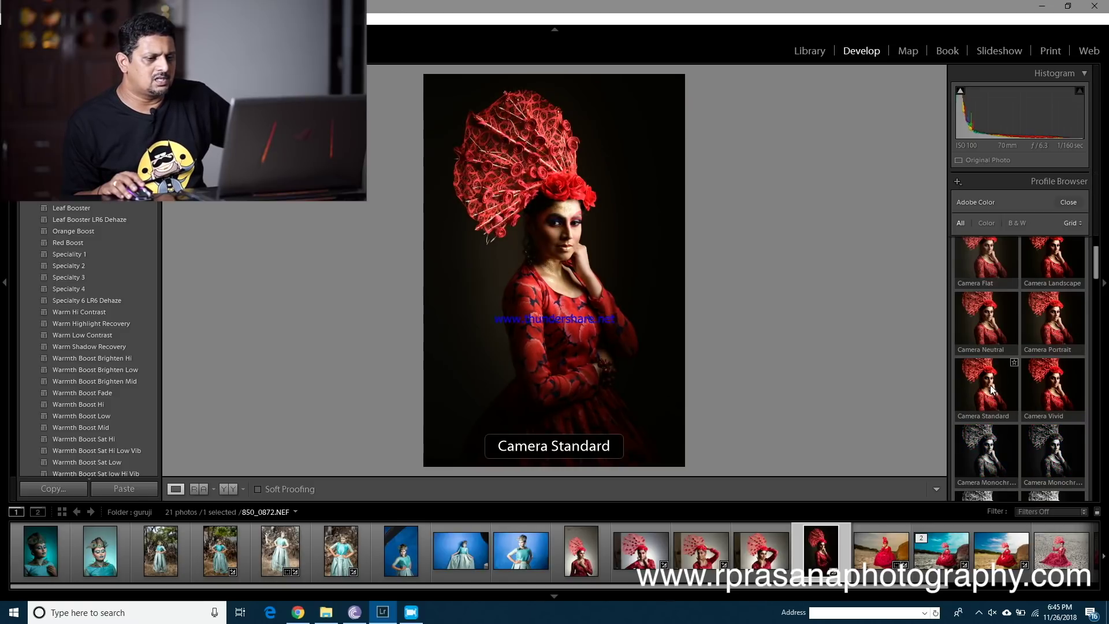
left_click(986, 261)
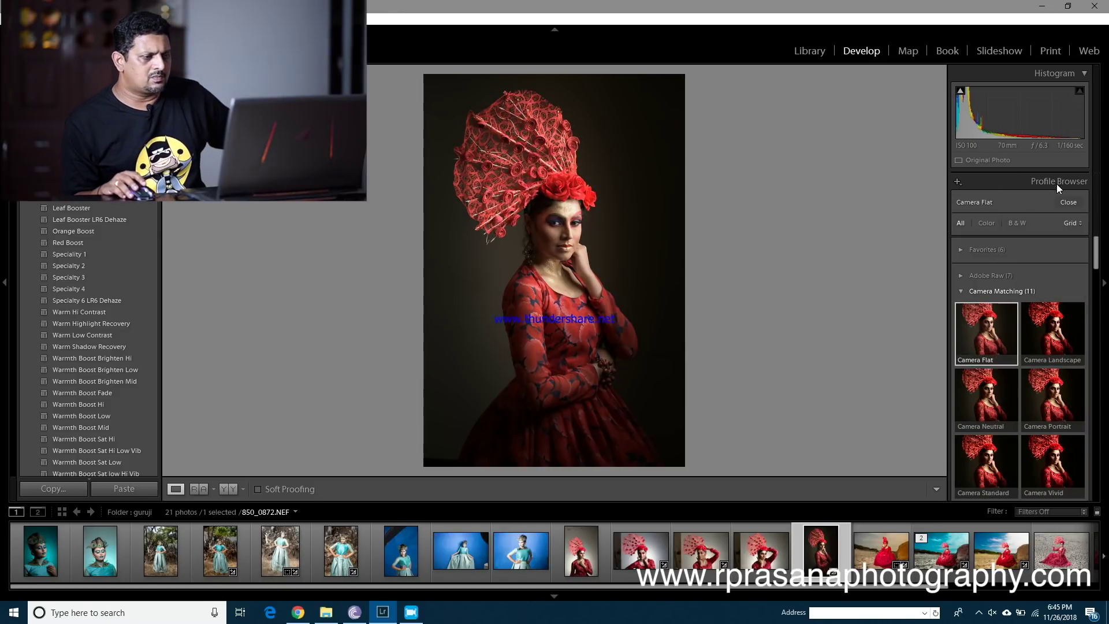
left_click(1066, 202)
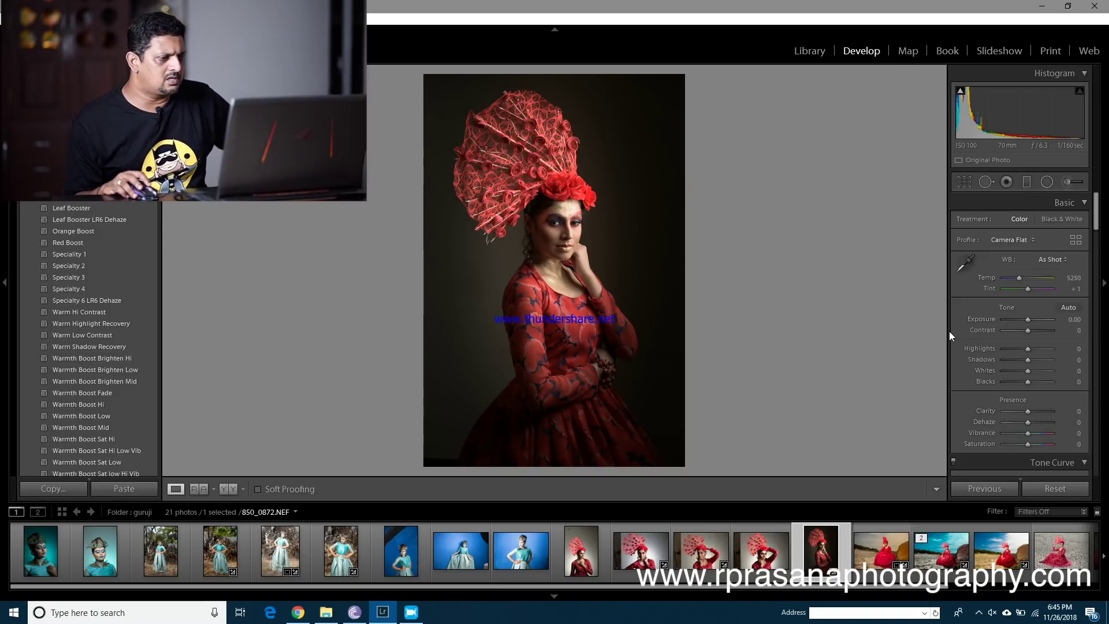
left_click_drag(946, 331, 869, 332)
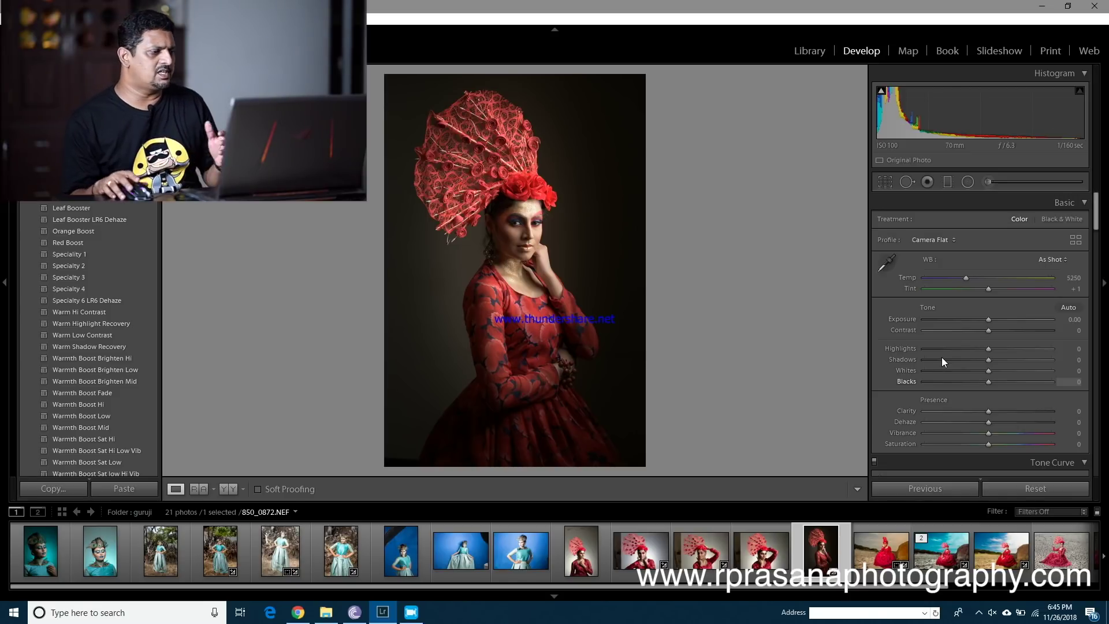
Auto-tone the teal-dress forest photo and copy its develop settings
left_click(221, 552)
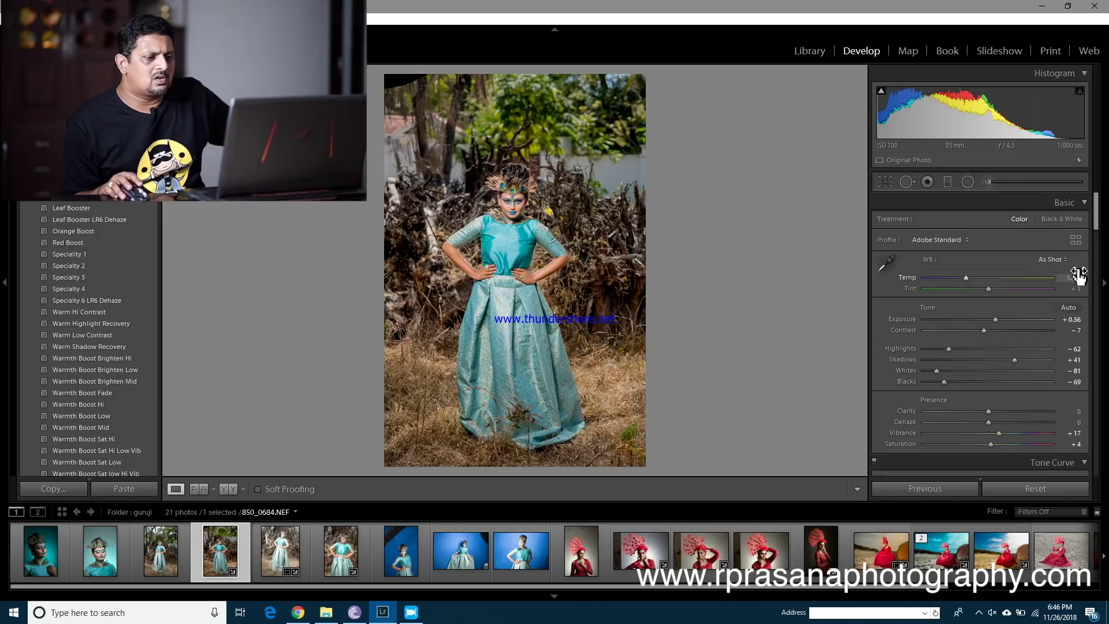
left_click(1069, 311)
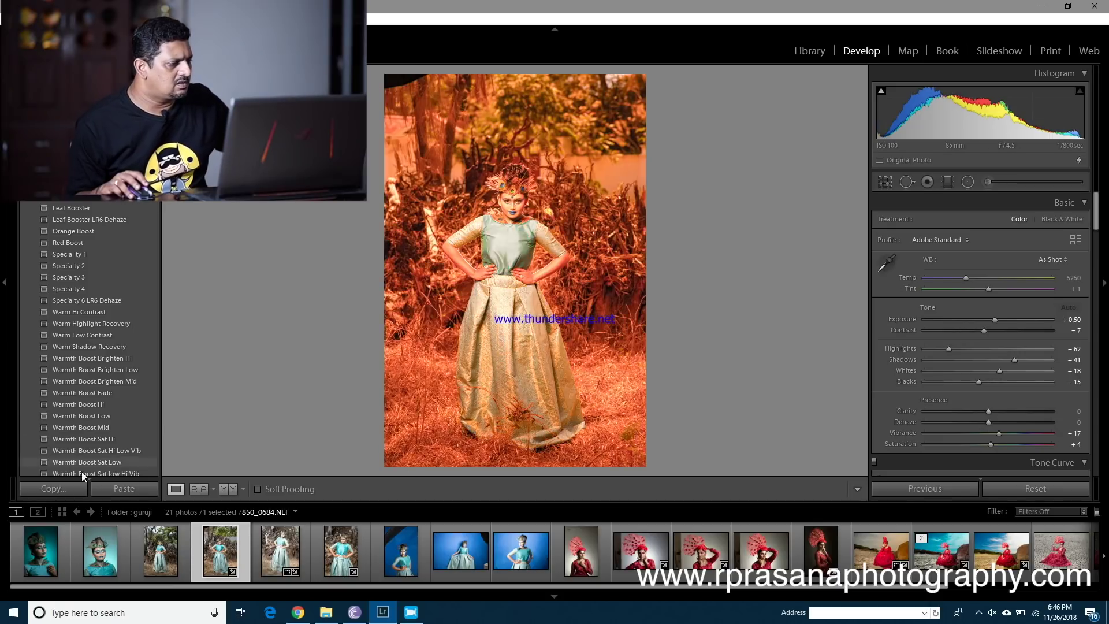
left_click(65, 491)
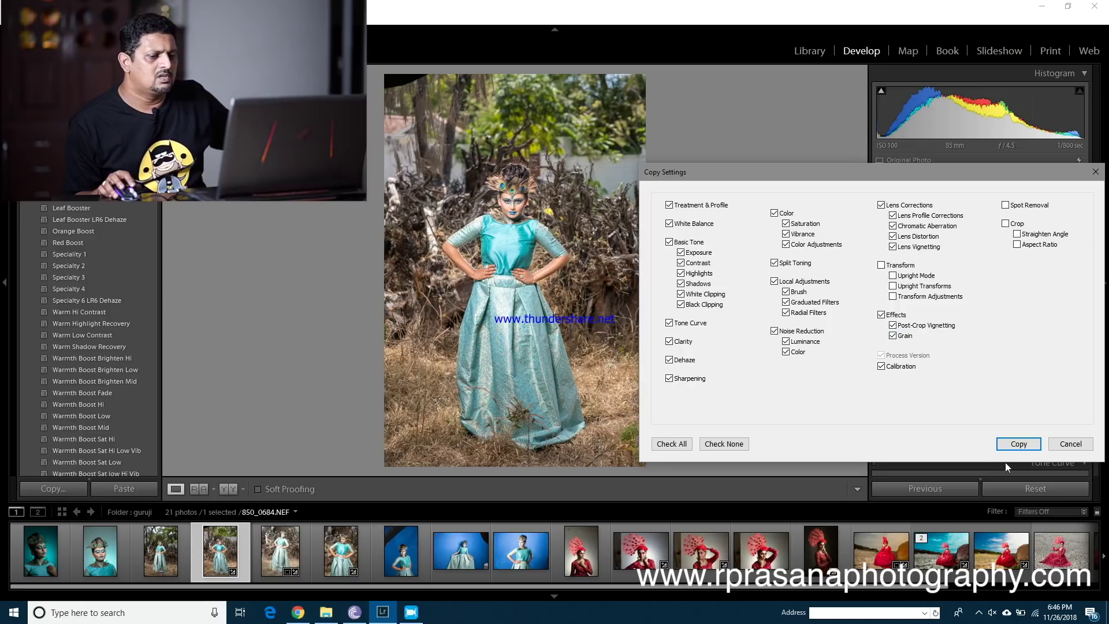
left_click(1016, 444)
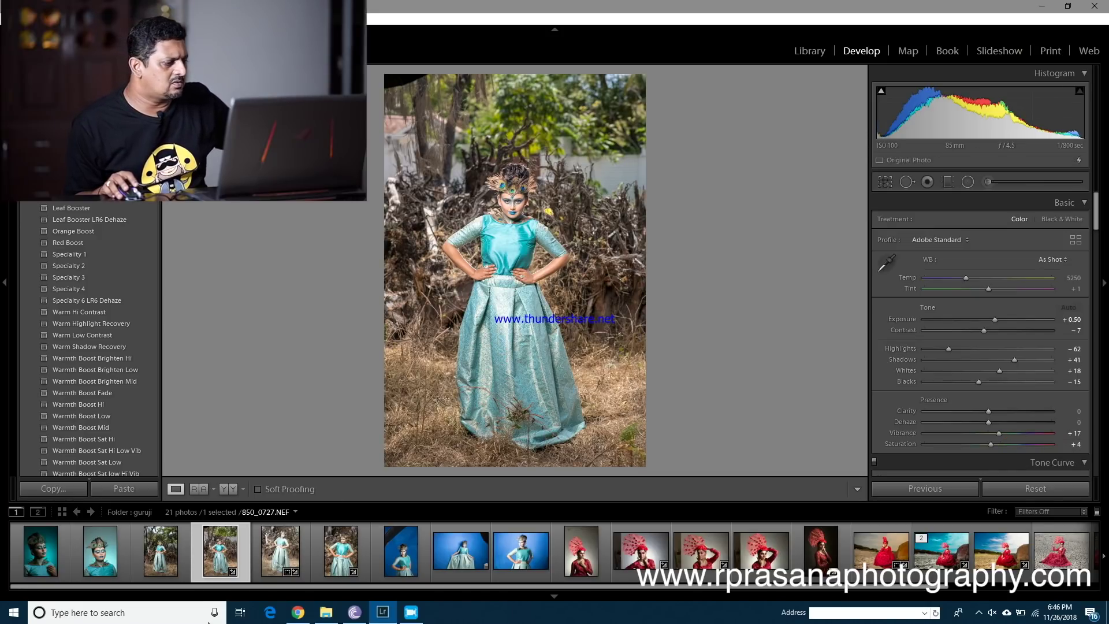
Paste the copied settings onto the next photo and start exporting both selected photos
left_click(280, 551)
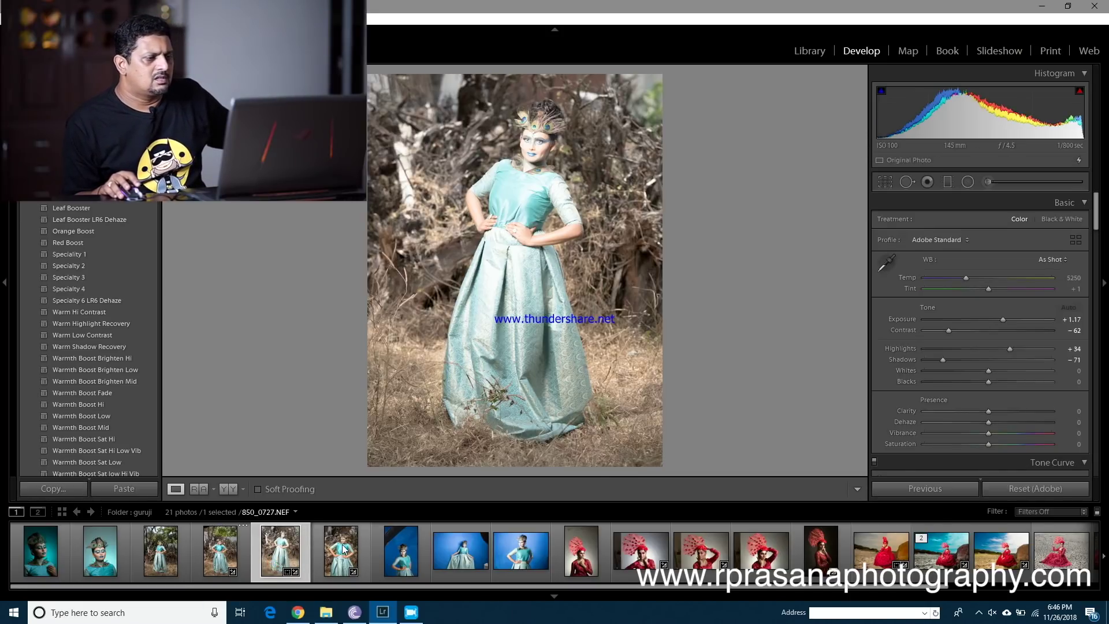
left_click(345, 549, "ctrl")
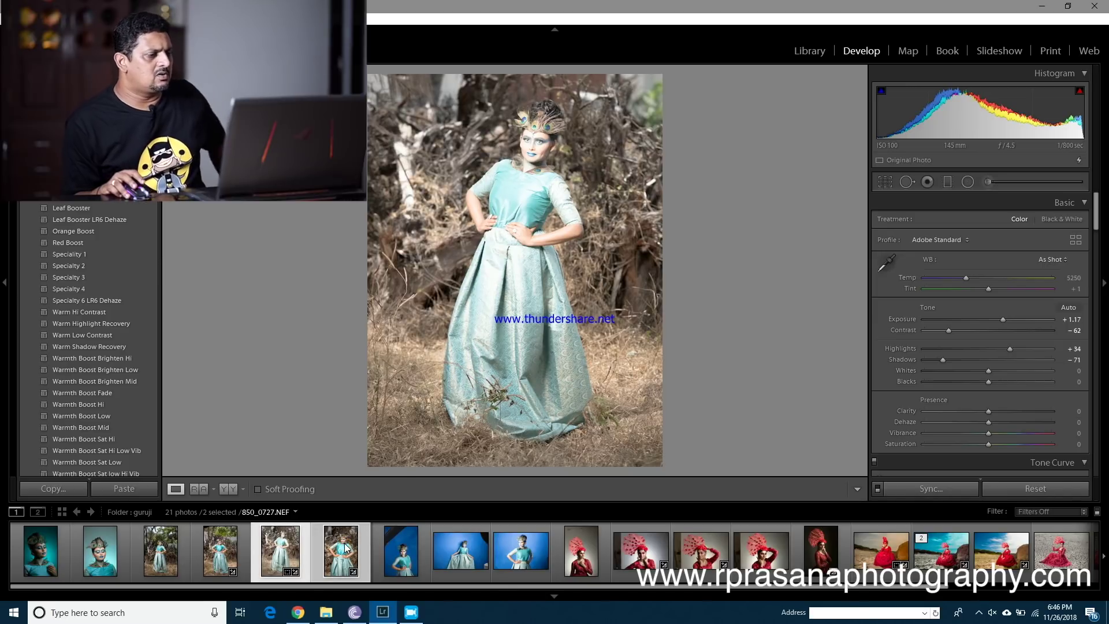
right_click(345, 547)
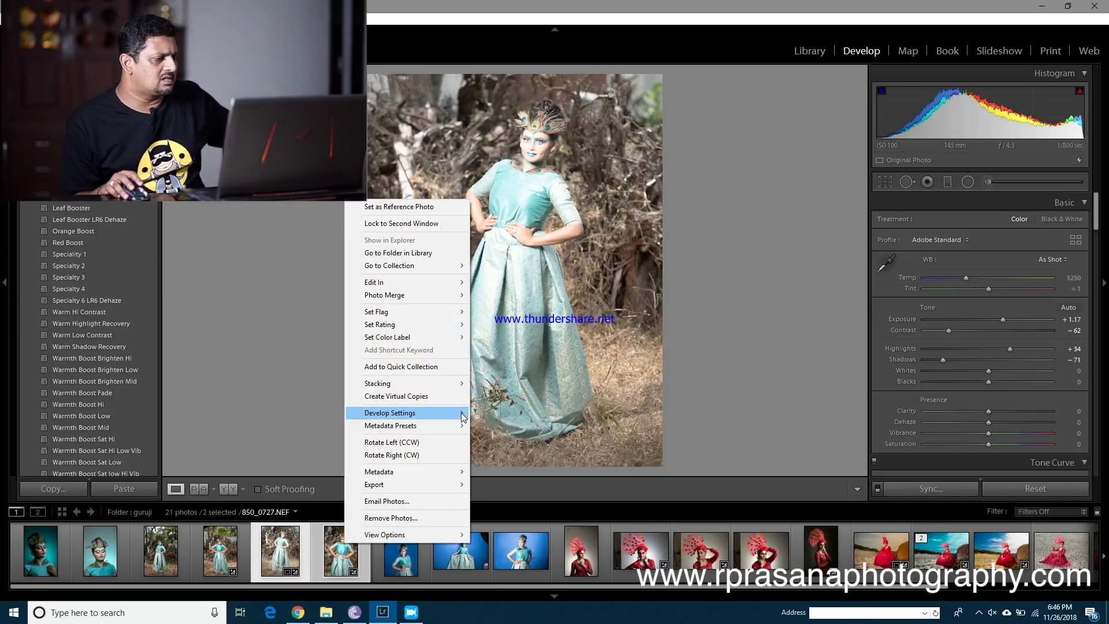
mouse_move(465, 413)
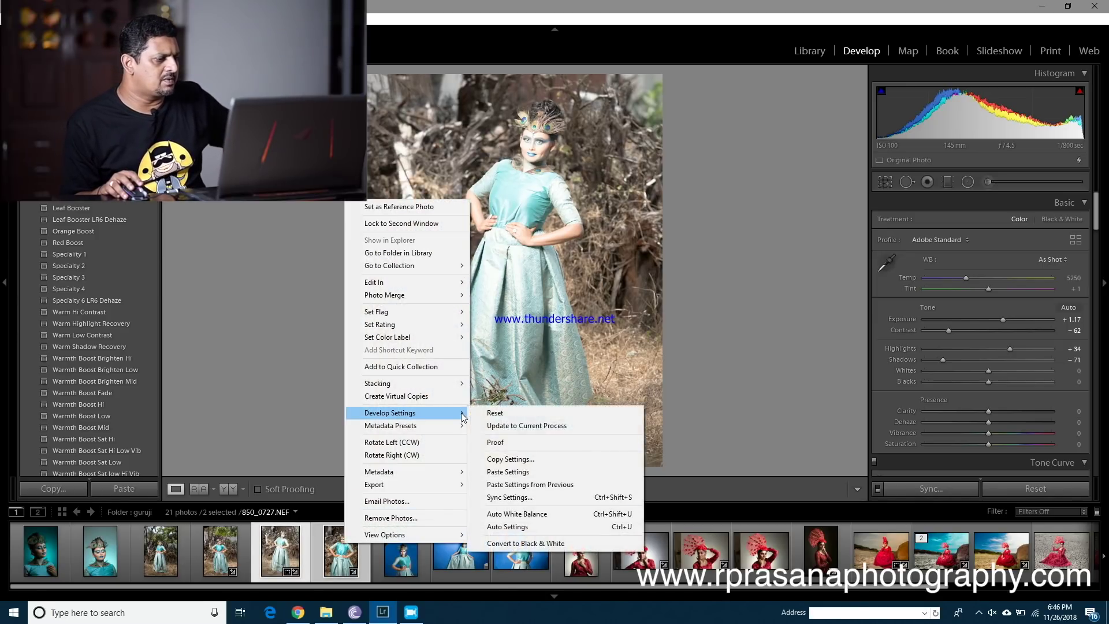
left_click(485, 471)
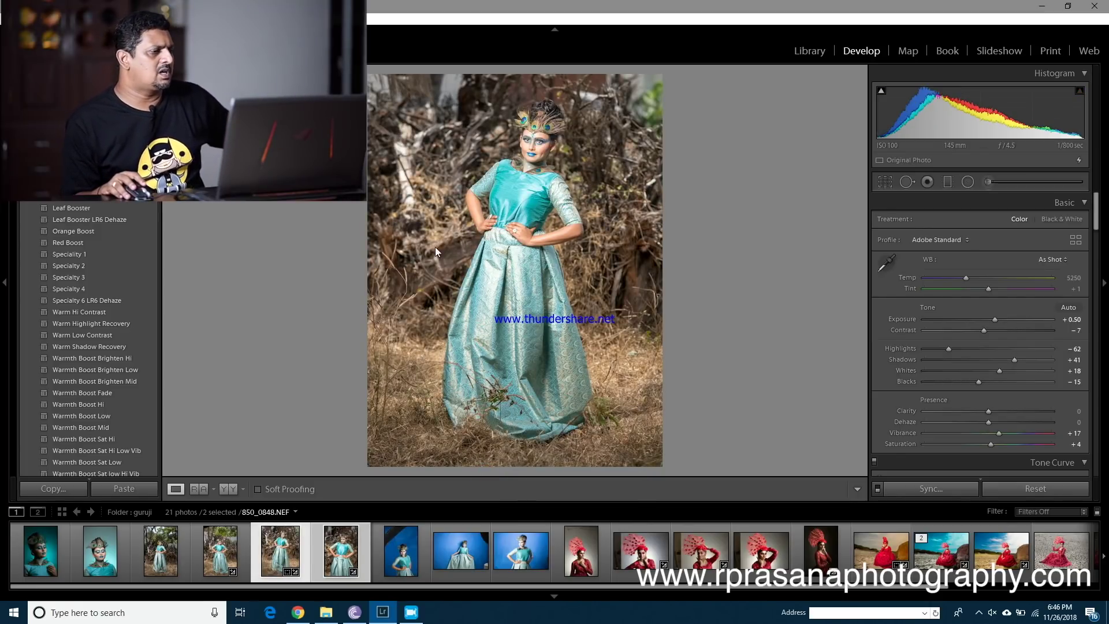
left_click(10, 18)
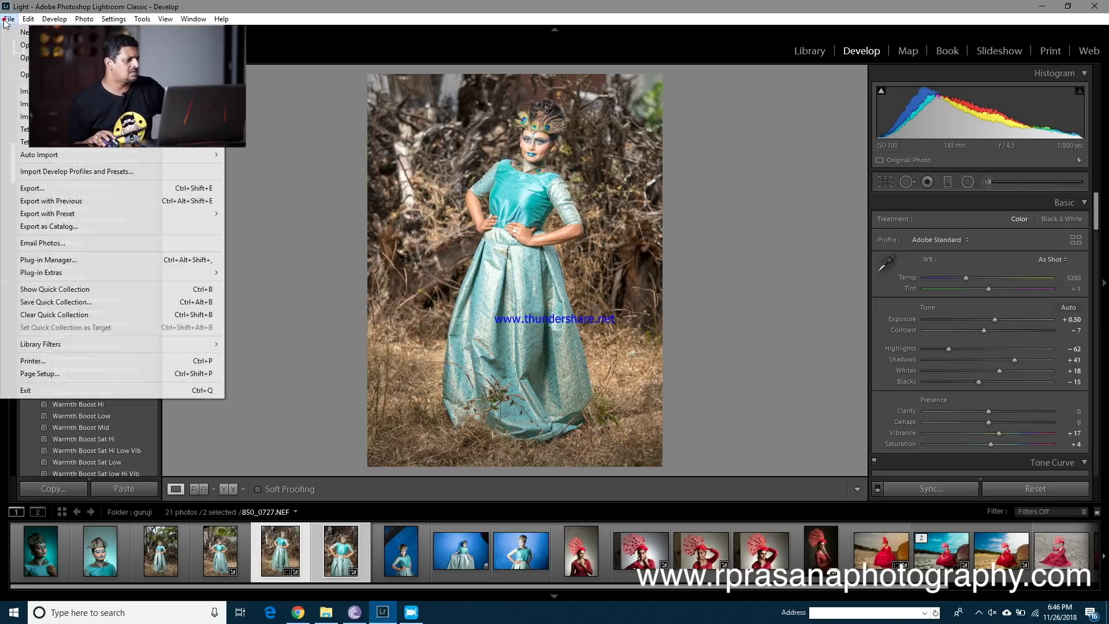
left_click(55, 192)
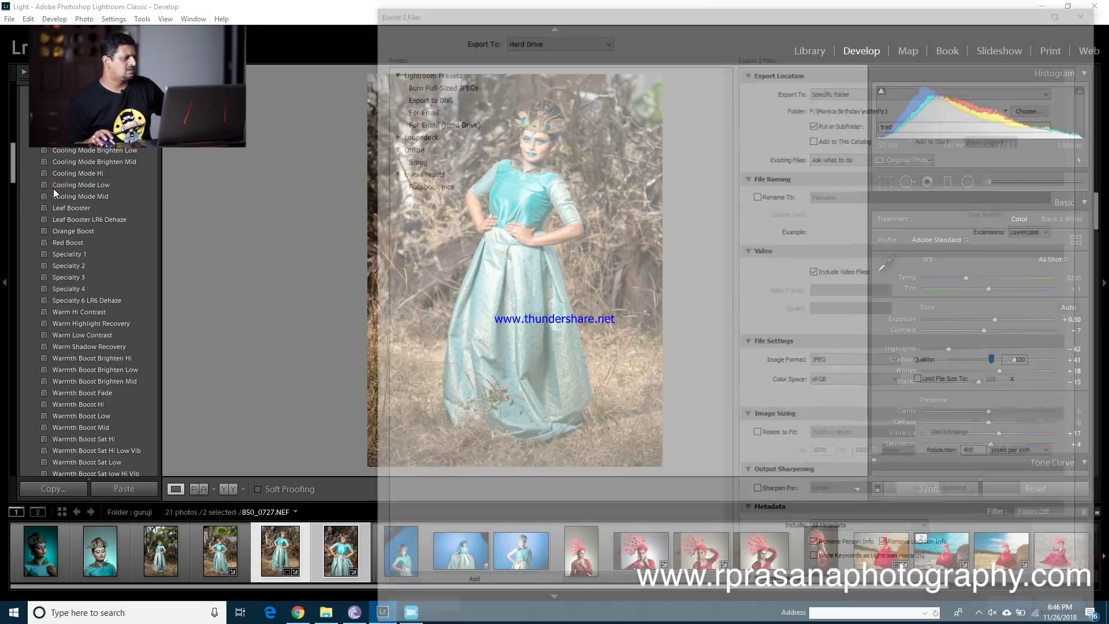